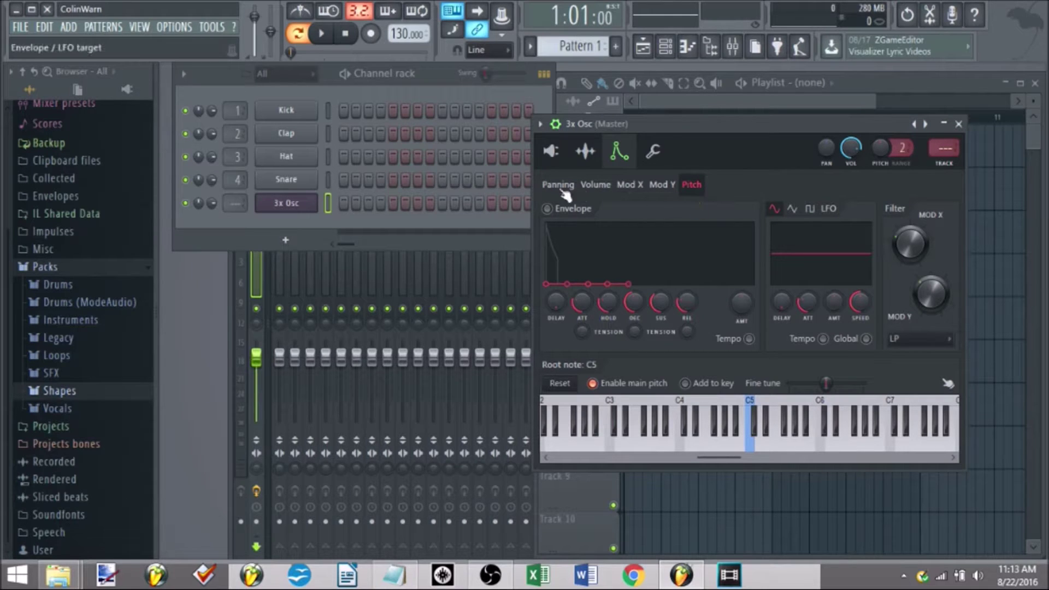
# - View the 3x Osc modulation settings for Volume, Mod X and Mod Y, and return to the Pitch target
pyautogui.click(598, 186)
pyautogui.click(628, 190)
pyautogui.click(668, 190)
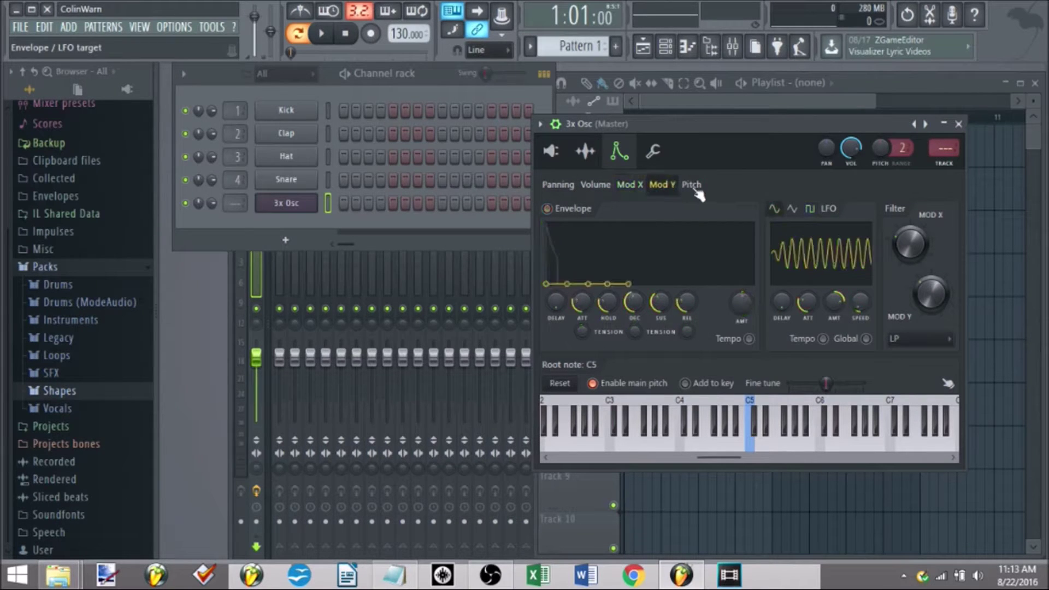
pyautogui.click(695, 187)
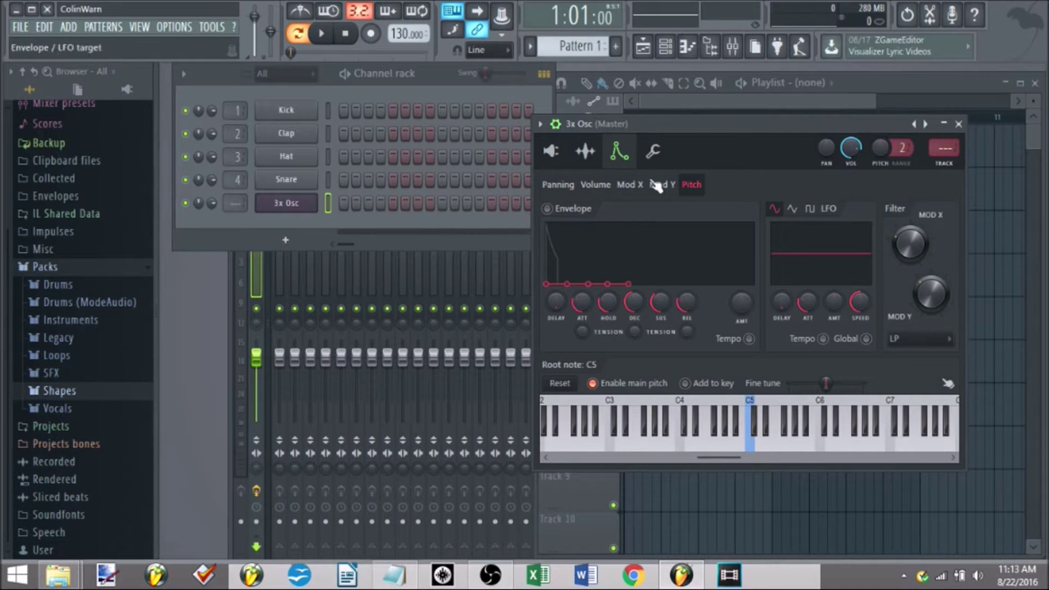
# - Enable the pitch envelope with attack and hold at minimum and the modulation amount at maximum
pyautogui.click(580, 216)
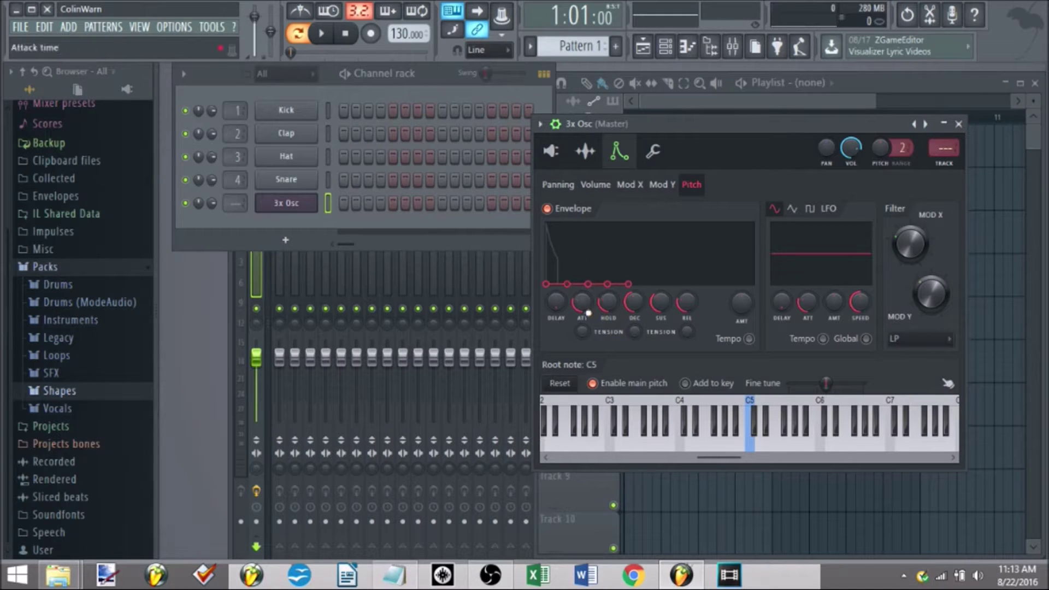
pyautogui.moveTo(581, 302); pyautogui.dragTo(582, 338)
pyautogui.moveTo(608, 301); pyautogui.dragTo(608, 322)
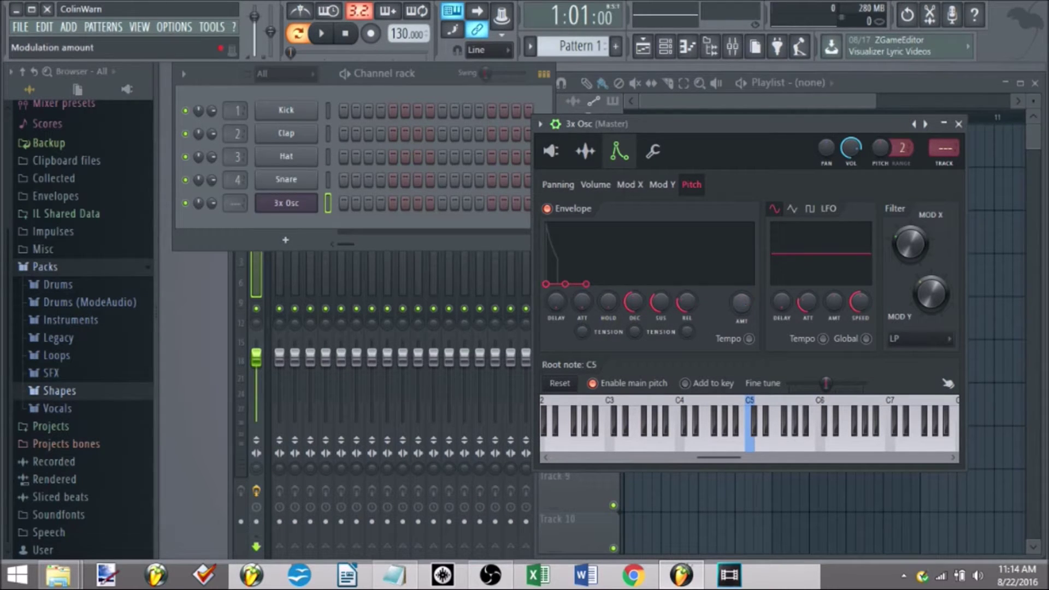
pyautogui.moveTo(740, 302); pyautogui.dragTo(740, 276)
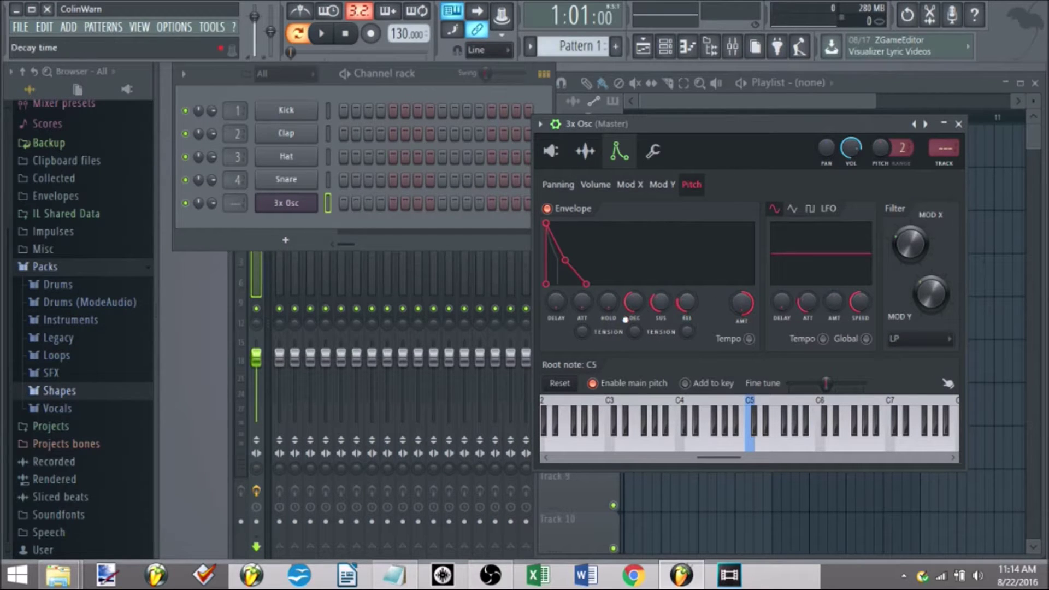
# - Give the pitch envelope a very short decay and no sustain, keep a short release, and audition D5
pyautogui.moveTo(633, 301); pyautogui.dragTo(633, 321)
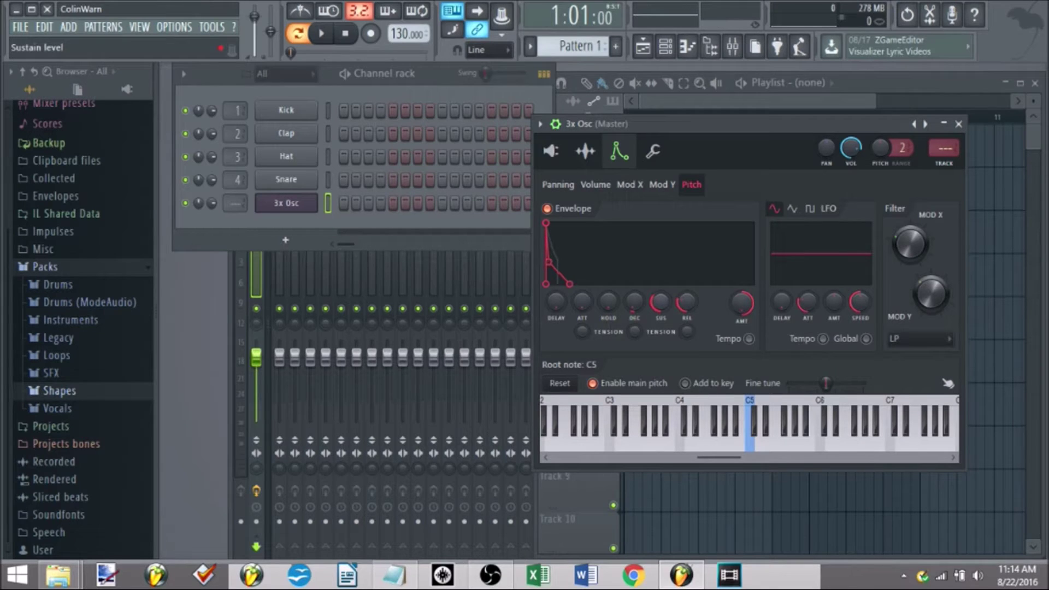
pyautogui.moveTo(660, 302); pyautogui.dragTo(660, 333)
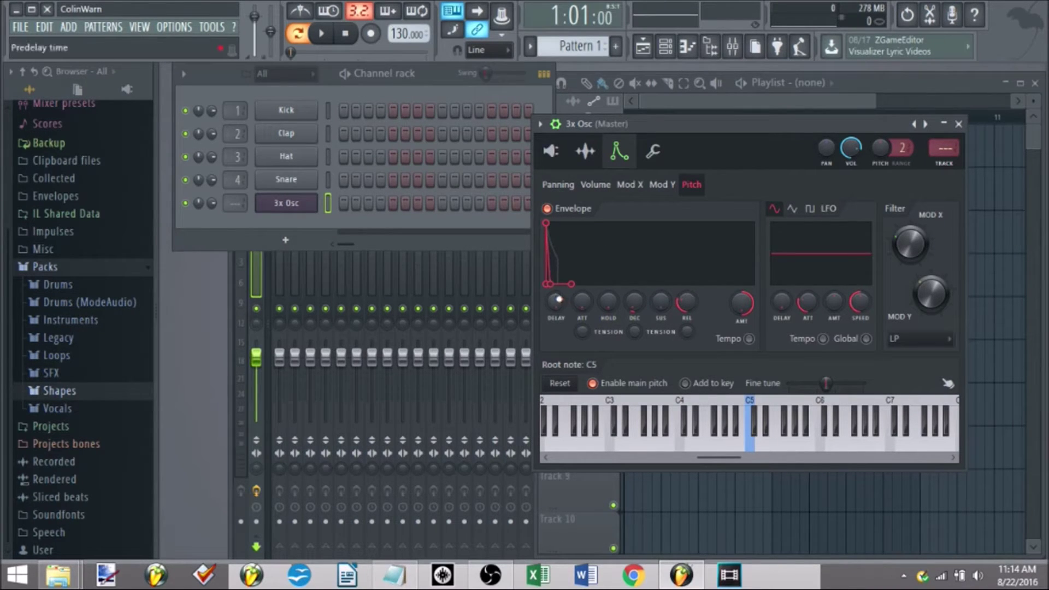
pyautogui.moveTo(571, 284); pyautogui.dragTo(548, 284)
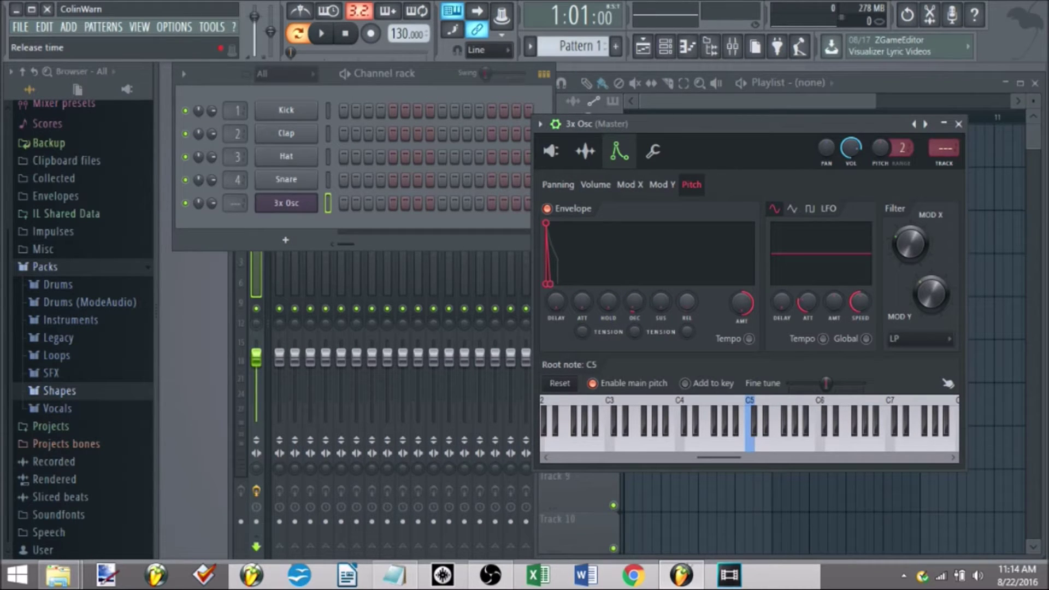
pyautogui.moveTo(548, 284); pyautogui.dragTo(574, 284)
pyautogui.press('w')
pyautogui.press('w')
pyautogui.press('w')
pyautogui.press('w')
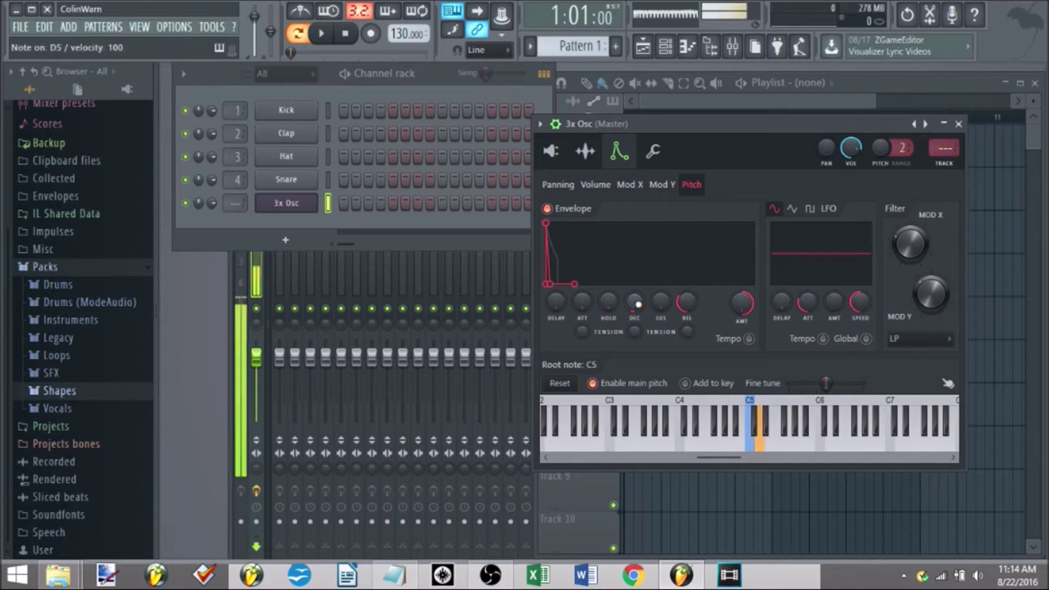
# - Audition D5 with a much longer pitch envelope decay, and return the decay to very short
pyautogui.moveTo(638, 304); pyautogui.dragTo(638, 297)
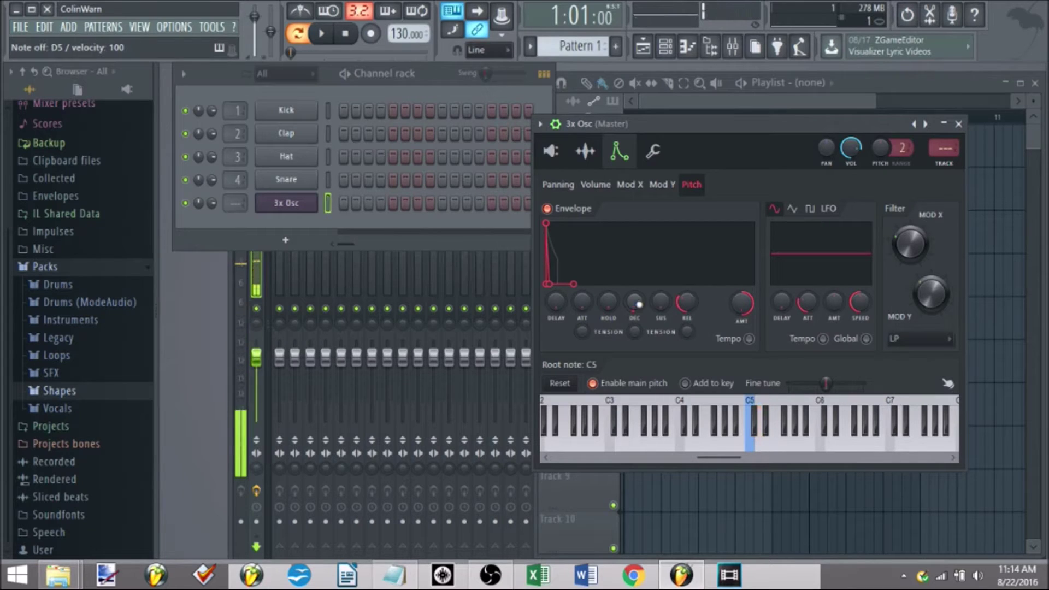
pyautogui.moveTo(636, 300); pyautogui.dragTo(637, 270)
pyautogui.press('w')
pyautogui.press('w')
pyautogui.press('w')
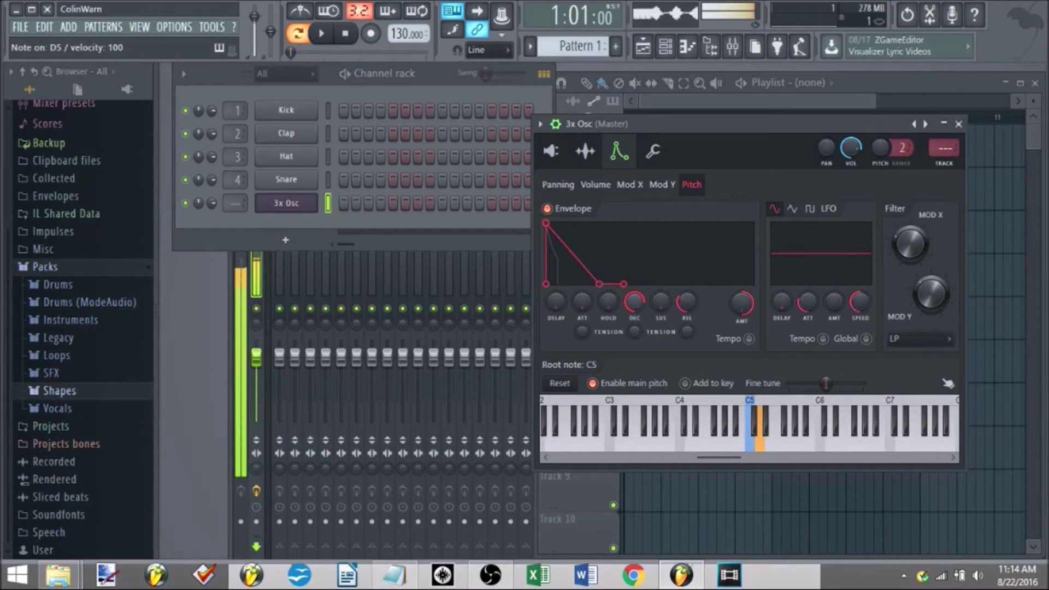
pyautogui.moveTo(636, 270); pyautogui.dragTo(637, 300)
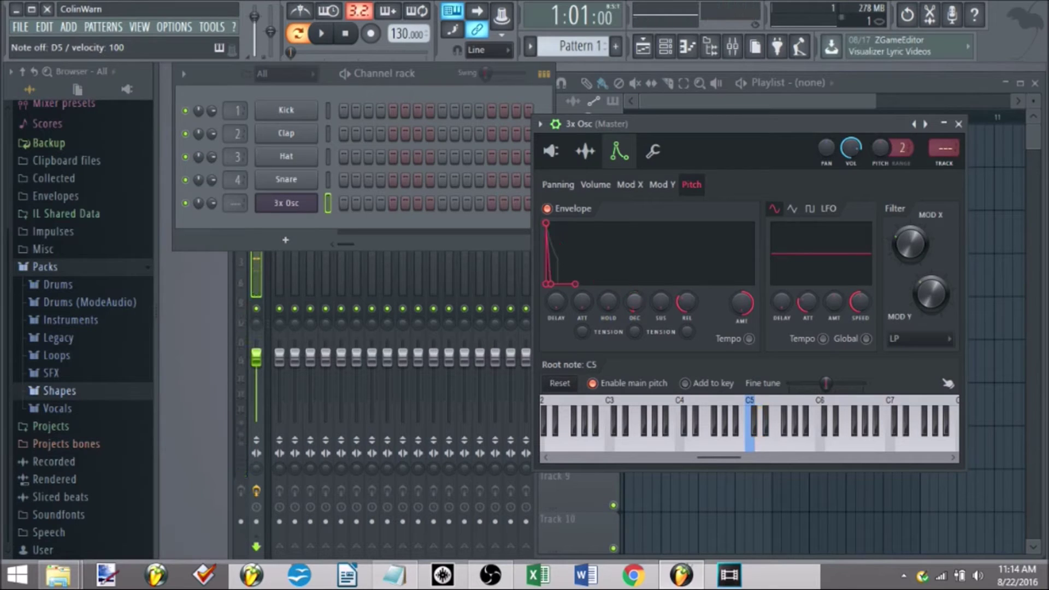
# - Lower the pitch envelope's decay tension below centre and fine-tune the modulation amount while auditioning D5
pyautogui.press('x')
pyautogui.press('x')
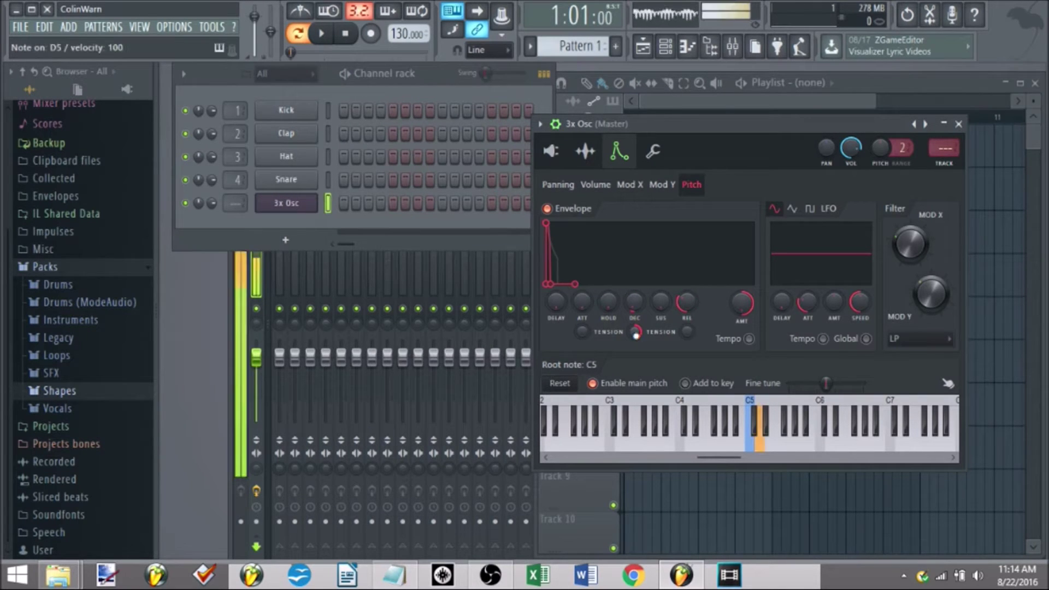
pyautogui.moveTo(636, 336); pyautogui.dragTo(636, 358)
pyautogui.press('x')
pyautogui.press('x')
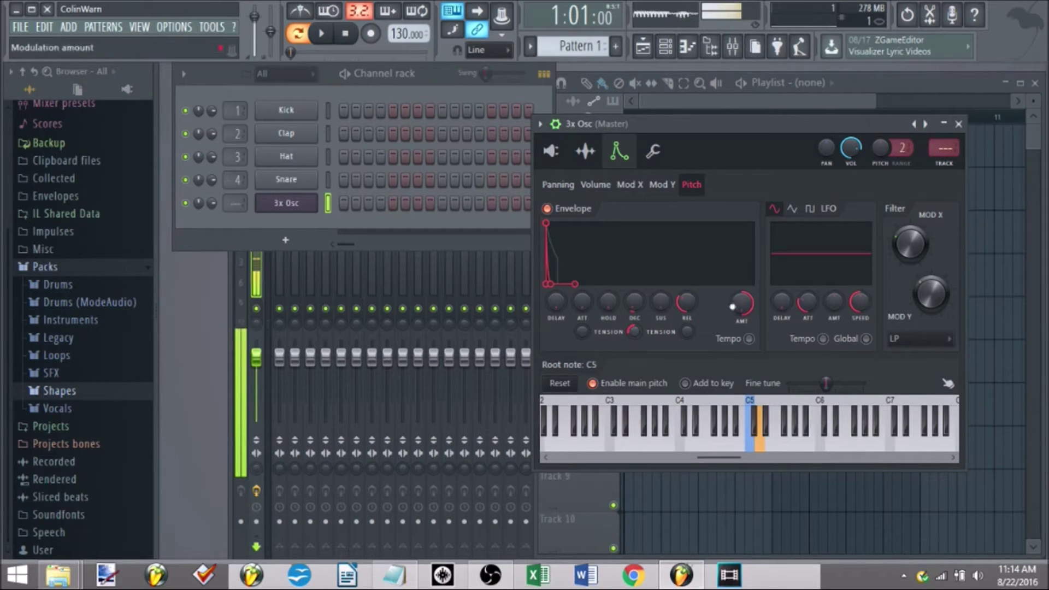
pyautogui.moveTo(734, 305)
pyautogui.mouseDown()
pyautogui.moveTo(735, 342)
pyautogui.moveTo(739, 298)
pyautogui.mouseUp()
pyautogui.press('x')
pyautogui.press('x')
pyautogui.press('x')
pyautogui.press('x')
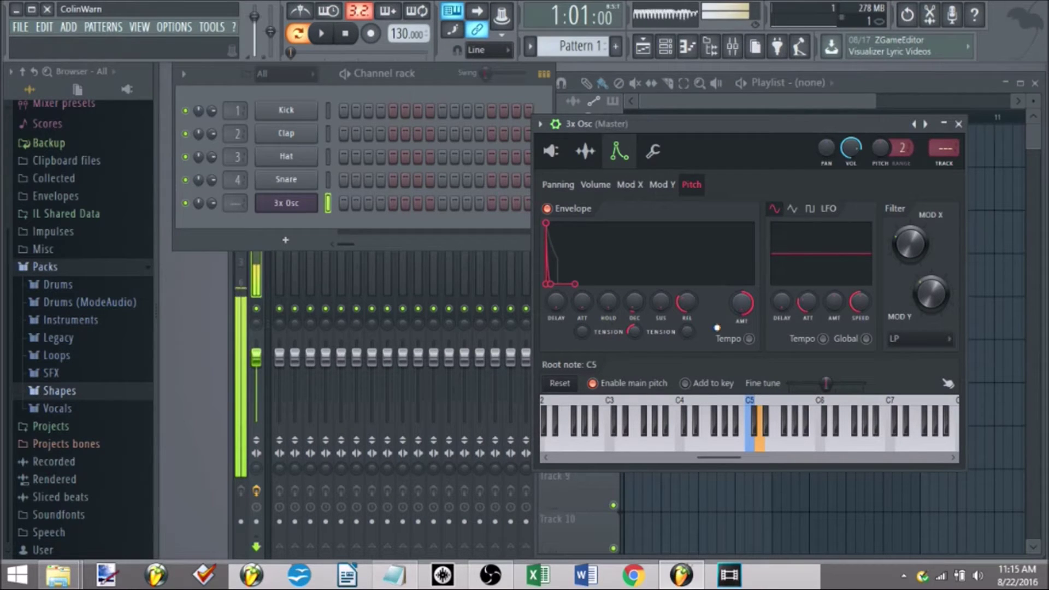
# - Try tempo-based time on the pitch envelope with different decay lengths on D5, and switch it back off
pyautogui.click(749, 339)
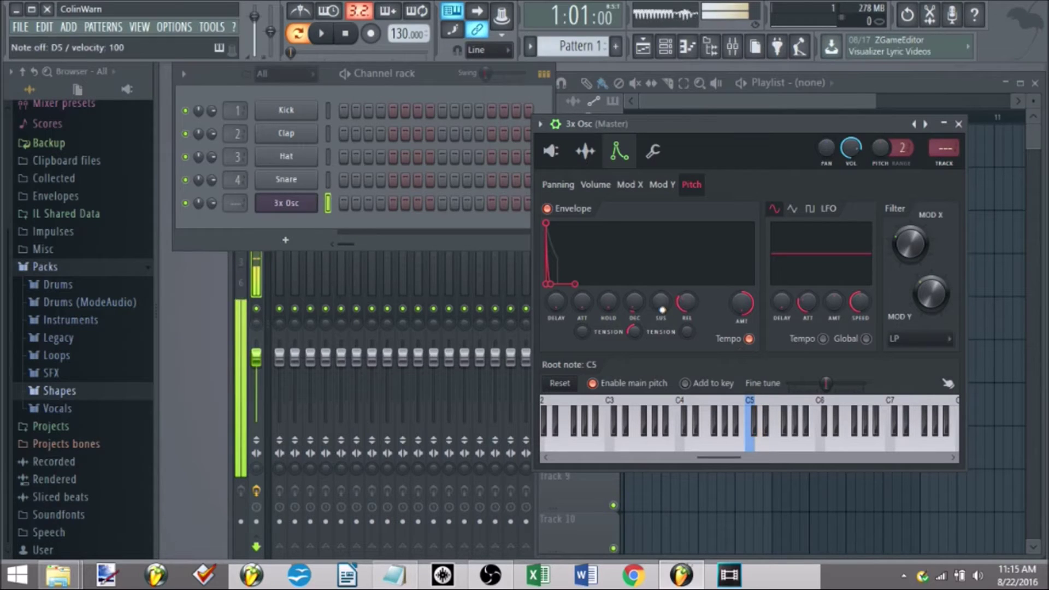
pyautogui.moveTo(633, 304); pyautogui.dragTo(638, 300)
pyautogui.press('x')
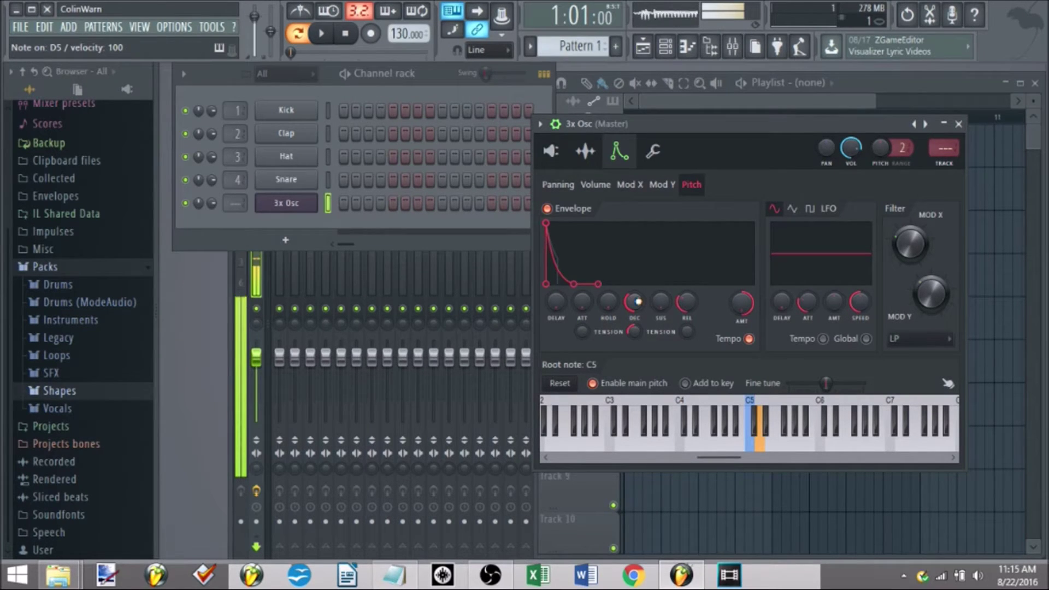
pyautogui.click(748, 339)
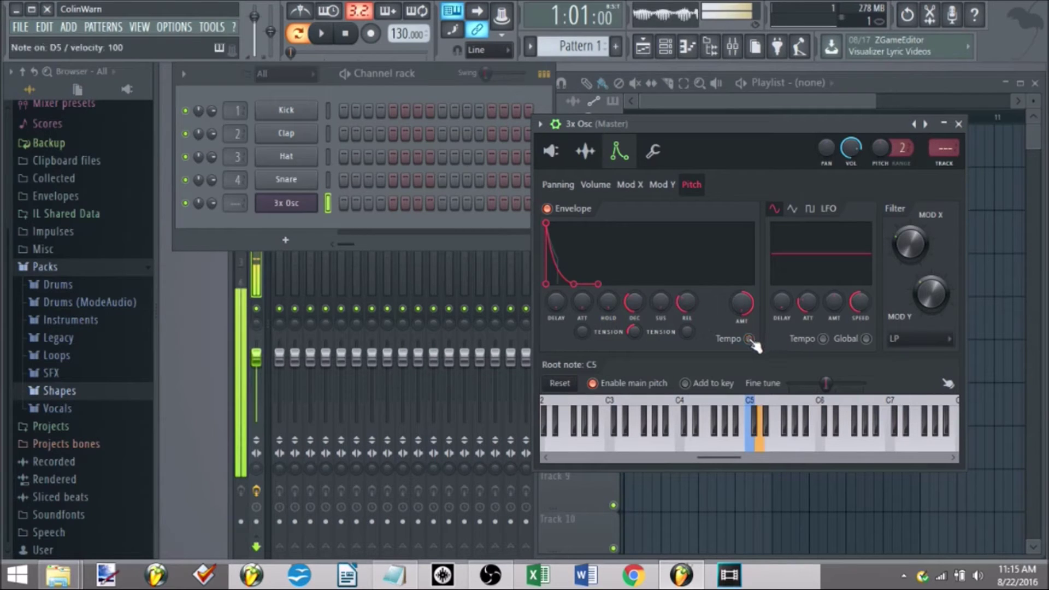
pyautogui.click(749, 339)
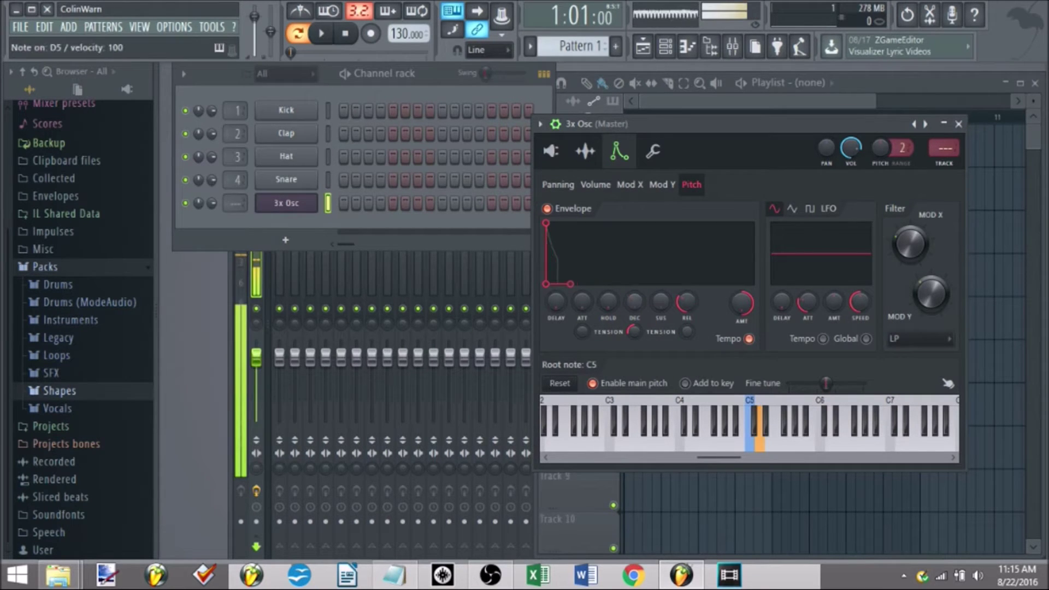
pyautogui.click(748, 339)
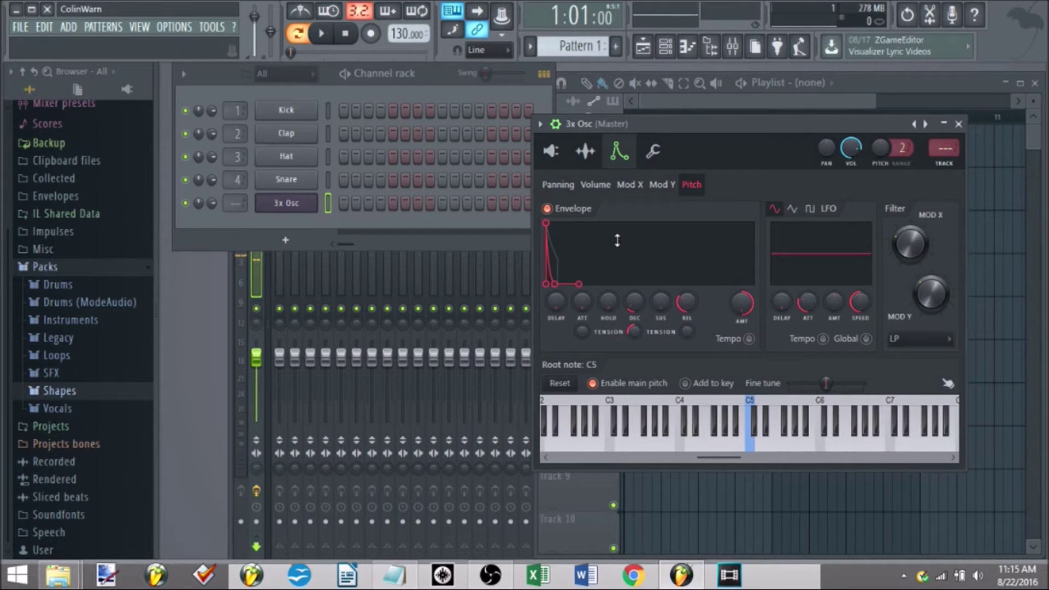
# - Disable the pitch envelope and audition D5 with a slight pitch LFO amount
pyautogui.click(547, 209)
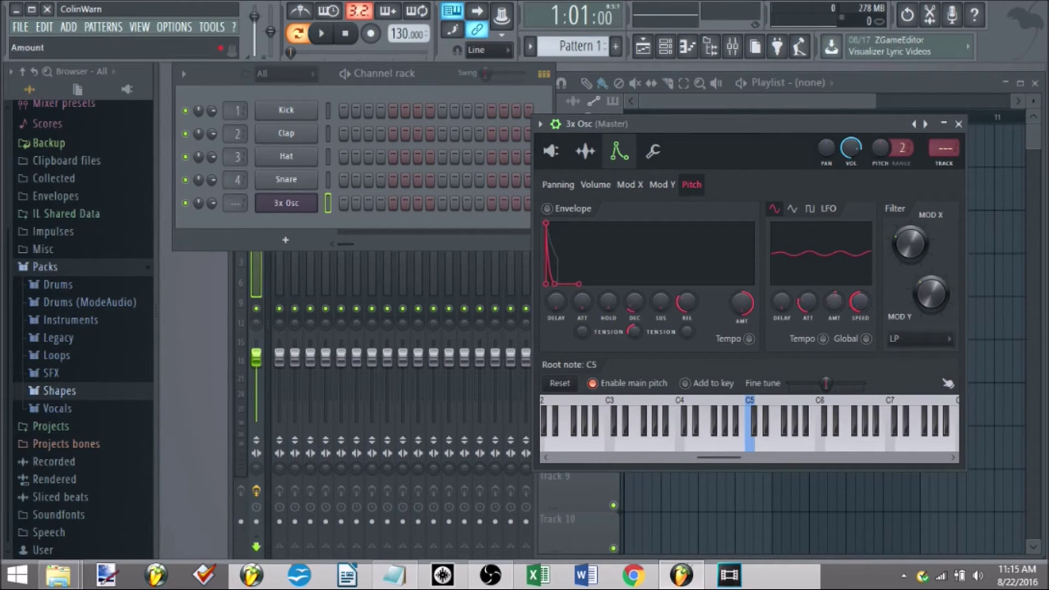
pyautogui.press('z')
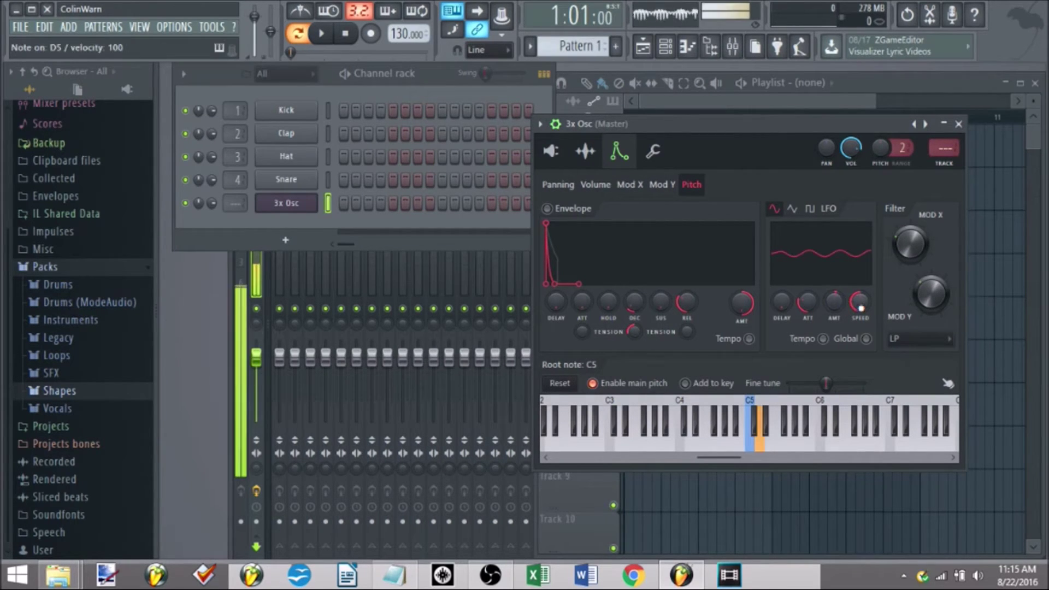
pyautogui.press('x')
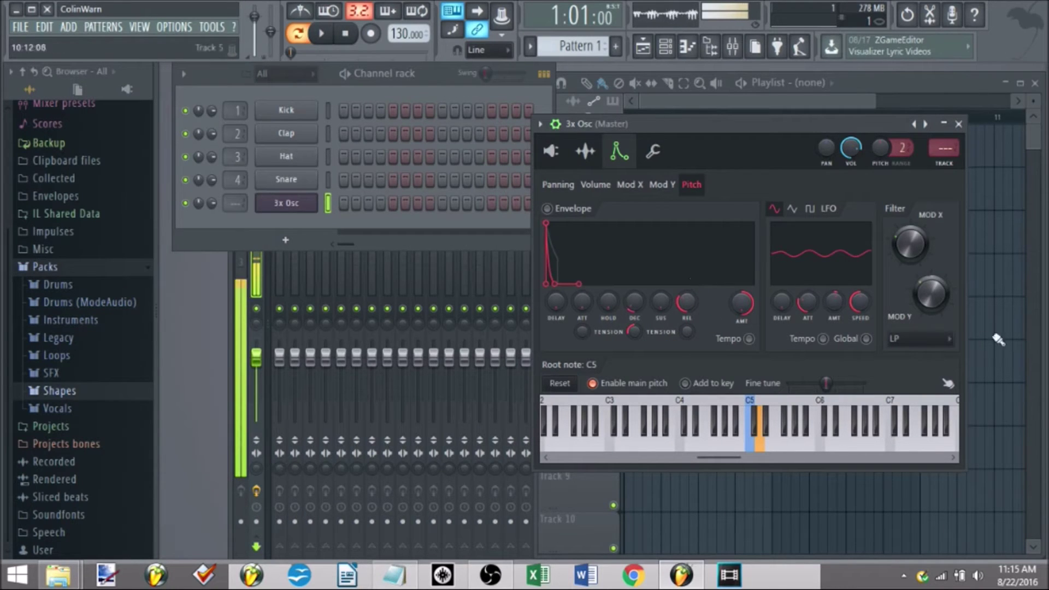
pyautogui.press('x')
# - Reduce the pitch LFO's attack to minimum and make its speed faster while auditioning D5
pyautogui.moveTo(834, 302); pyautogui.dragTo(860, 349)
pyautogui.press('x')
pyautogui.moveTo(834, 302); pyautogui.dragTo(800, 350)
pyautogui.press('x')
pyautogui.press('x')
pyautogui.press('x')
pyautogui.press('x')
pyautogui.moveTo(834, 302); pyautogui.dragTo(834, 307)
pyautogui.press('x')
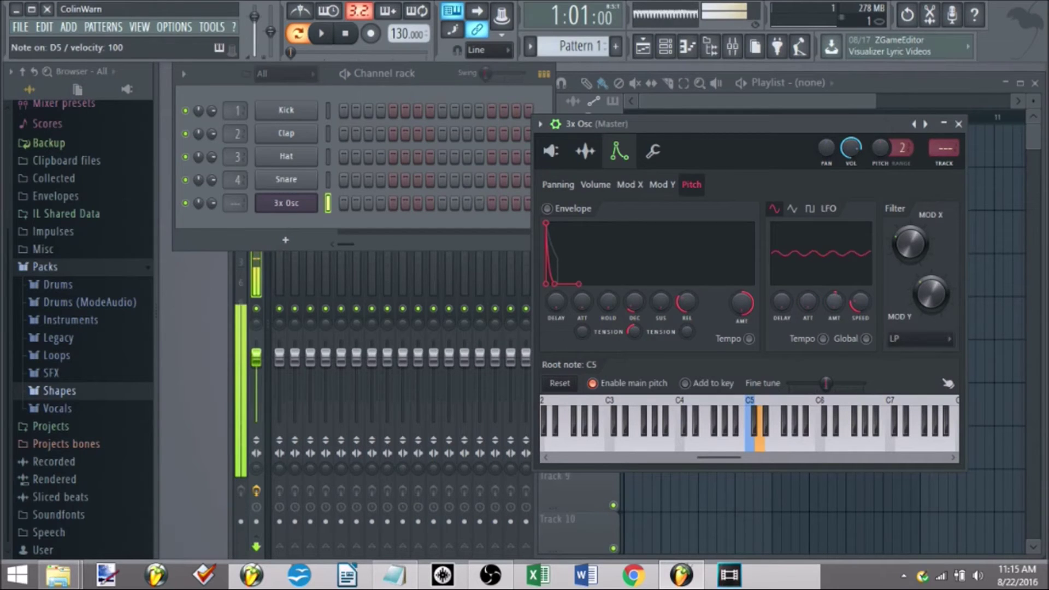
pyautogui.press('x')
pyautogui.press('x')
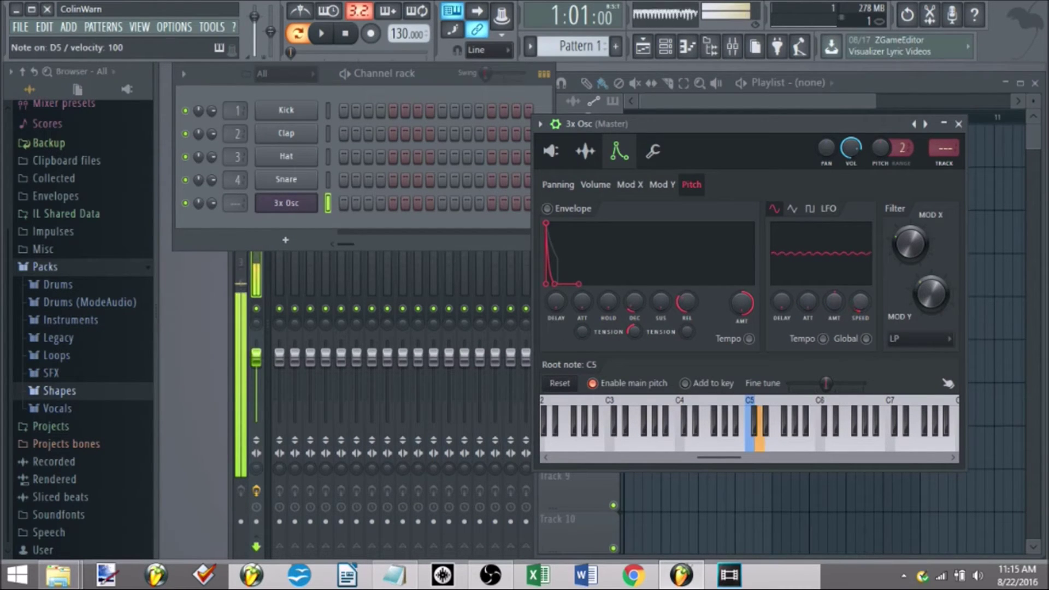
# - Compare the slowest pitch LFO speed on D5, and set the speed to its fastest
pyautogui.moveTo(860, 302); pyautogui.dragTo(860, 241)
pyautogui.press('x')
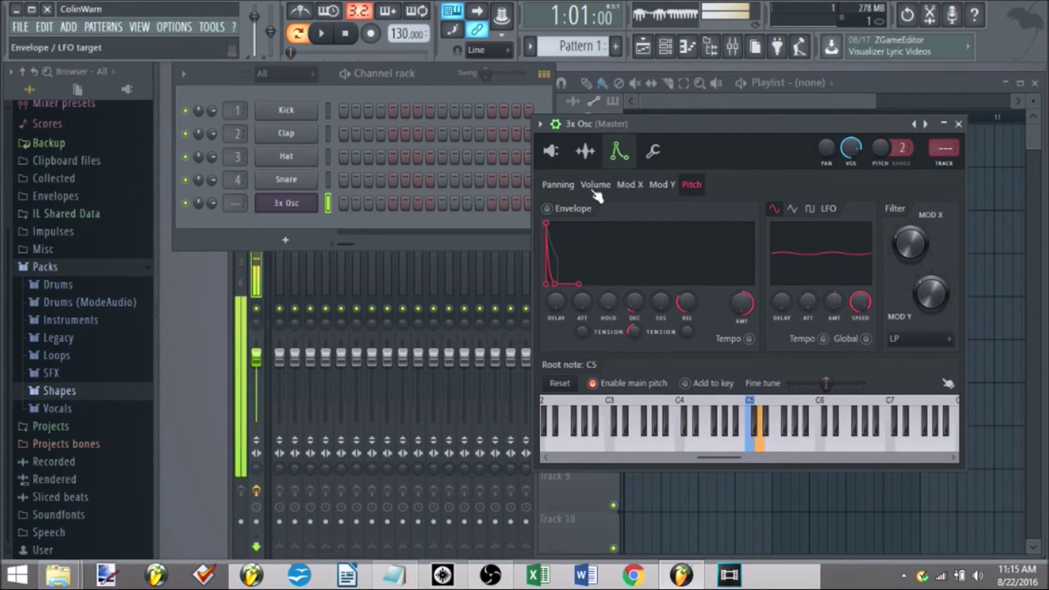
pyautogui.moveTo(861, 310); pyautogui.dragTo(862, 324)
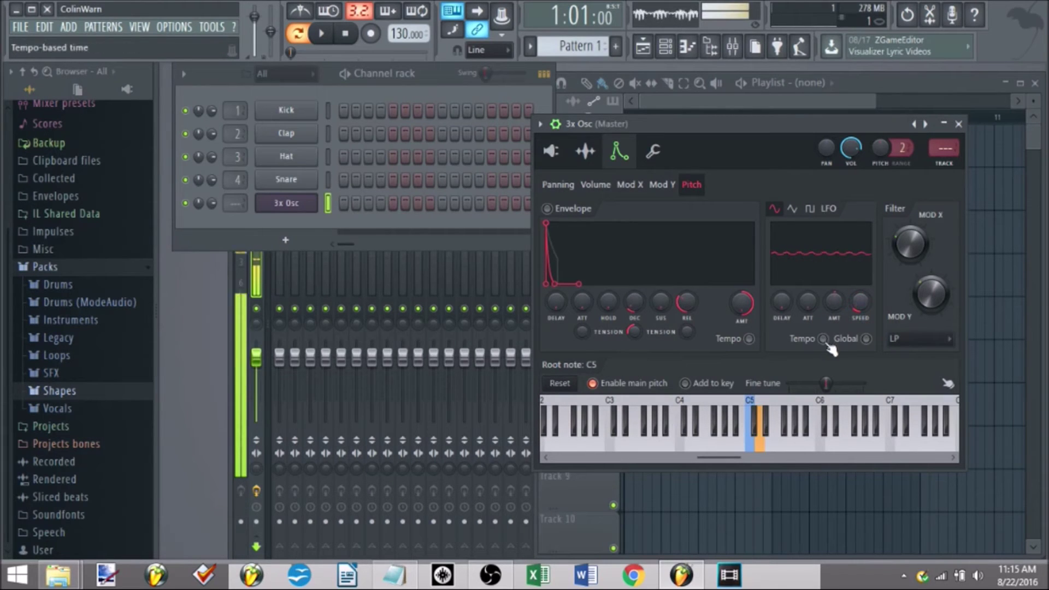
pyautogui.moveTo(861, 304); pyautogui.dragTo(860, 317)
pyautogui.press('w')
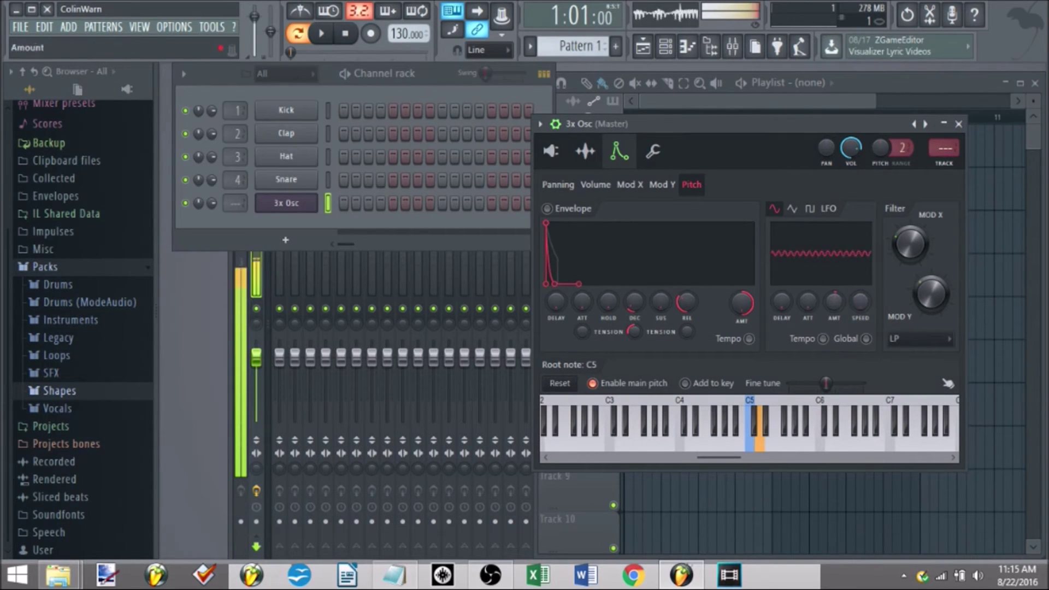
pyautogui.press('w')
# - Increase the pitch LFO amount for a stronger vibrato while auditioning D5
pyautogui.moveTo(834, 304); pyautogui.dragTo(835, 296)
pyautogui.press('w')
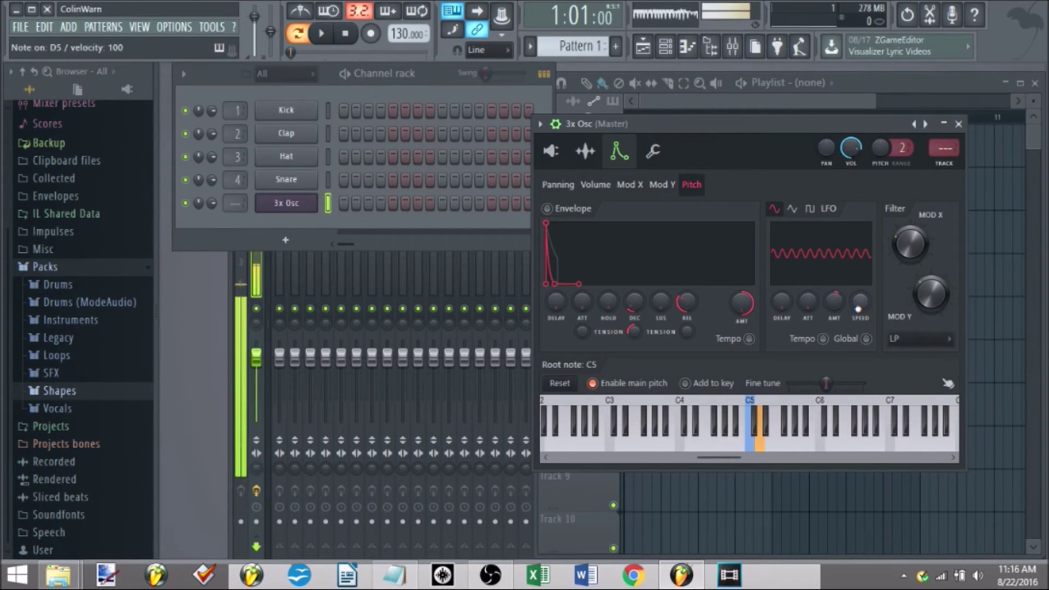
pyautogui.press('w')
pyautogui.press('w')
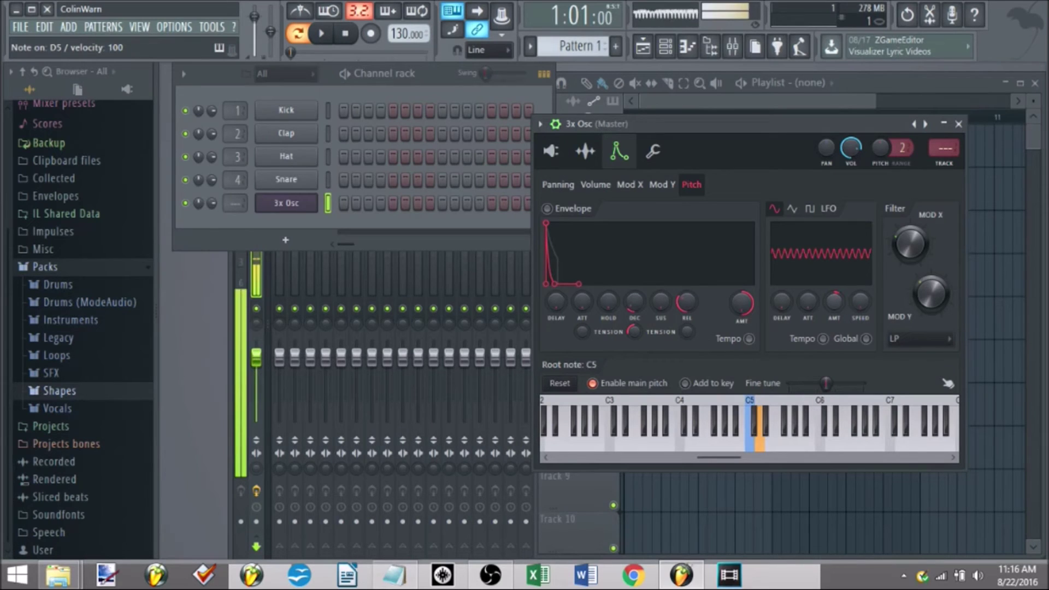
# - Compare the pitch LFO's triangle shape with sine, keep sine, and fine-tune the speed on D5
pyautogui.click(799, 209)
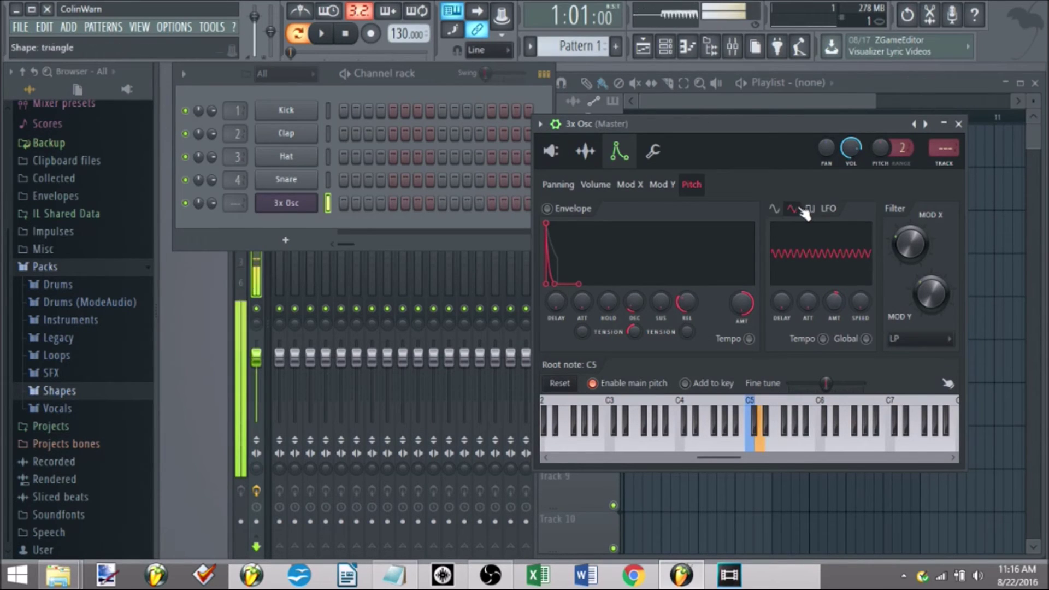
pyautogui.click(774, 209)
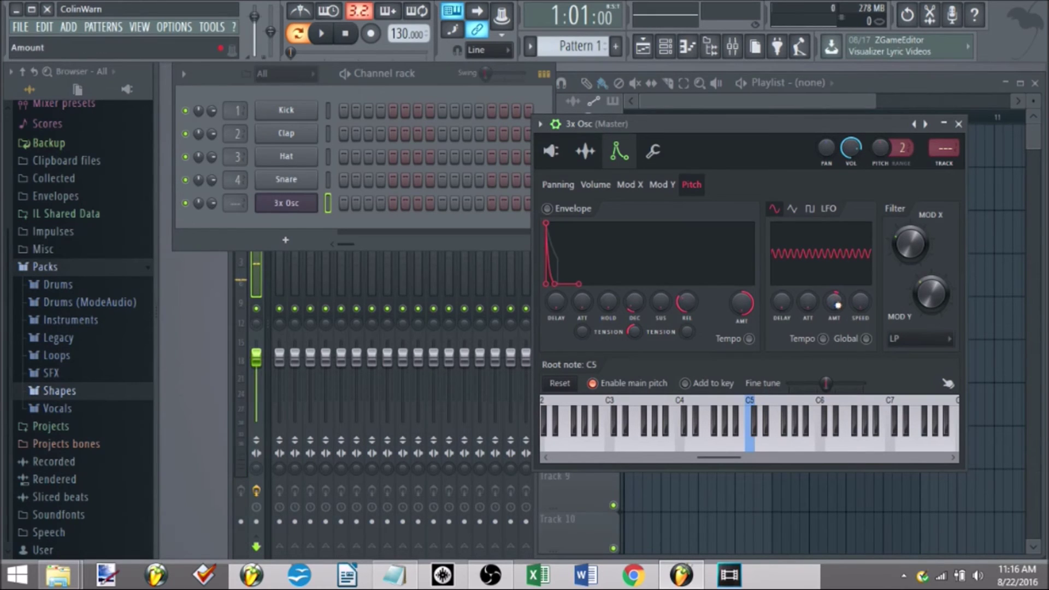
pyautogui.moveTo(860, 302)
pyautogui.mouseDown()
pyautogui.moveTo(860, 272)
pyautogui.moveTo(860, 298)
pyautogui.mouseUp()
pyautogui.press('x')
pyautogui.press('x')
pyautogui.press('x')
# - Switch the pitch LFO to tempo-based time with Global mode on and set its speed to slowest
pyautogui.click(823, 339)
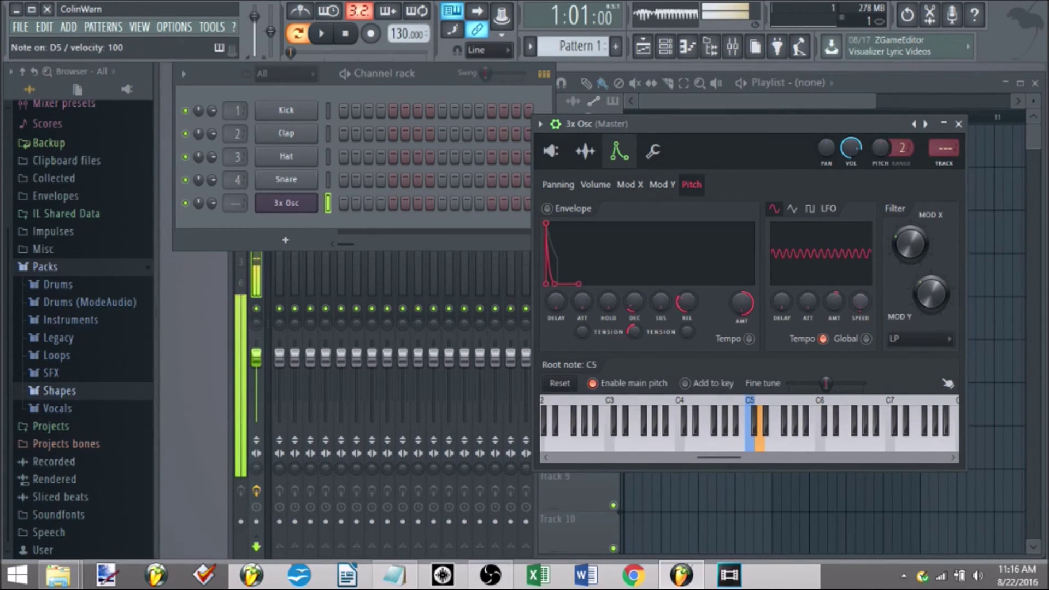
pyautogui.click(866, 338)
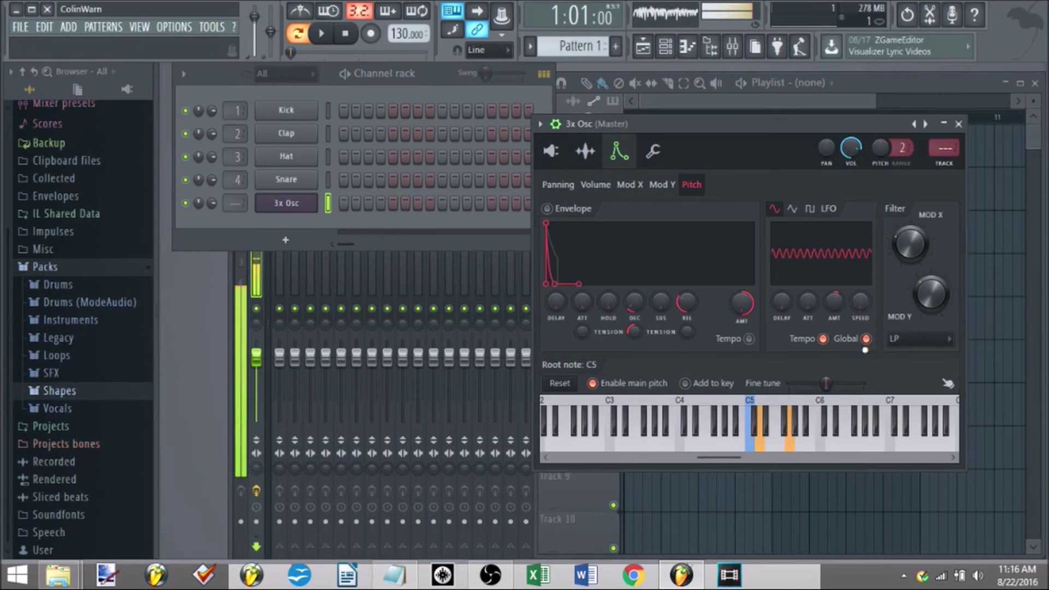
pyautogui.moveTo(860, 302); pyautogui.dragTo(860, 268)
pyautogui.press('w')
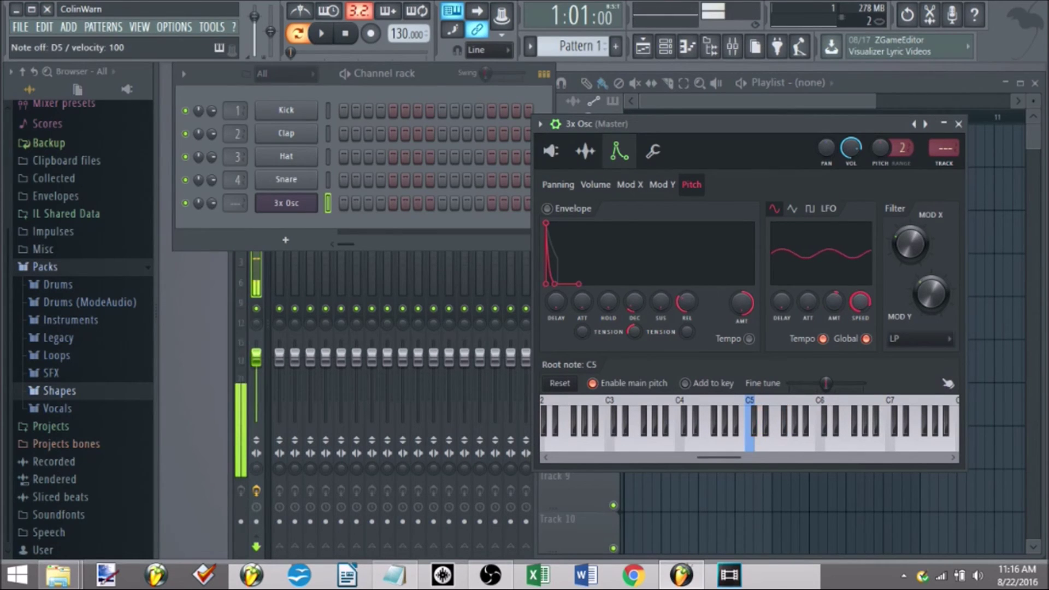
# - Play D5 and G5 with the pitch LFO's Global mode on, and compare with Global mode off
pyautogui.press('w')
pyautogui.press('t')
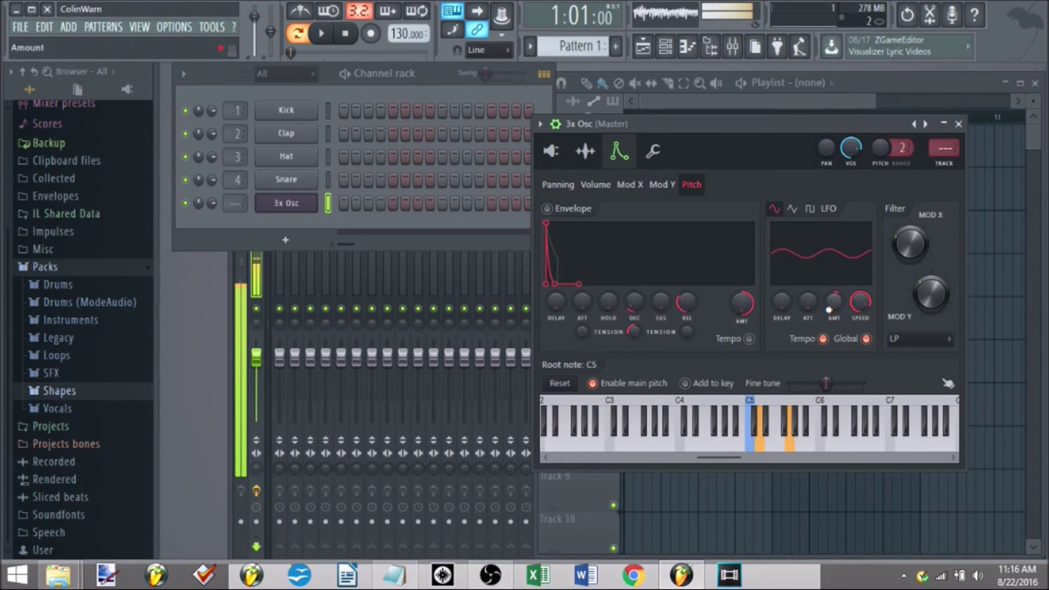
pyautogui.click(866, 339)
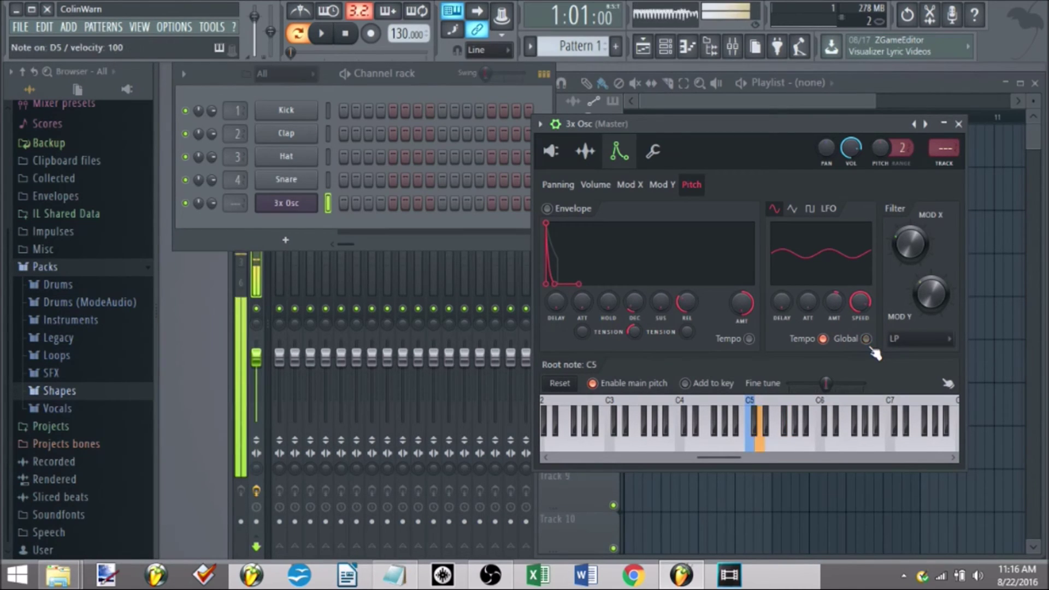
pyautogui.press('t')
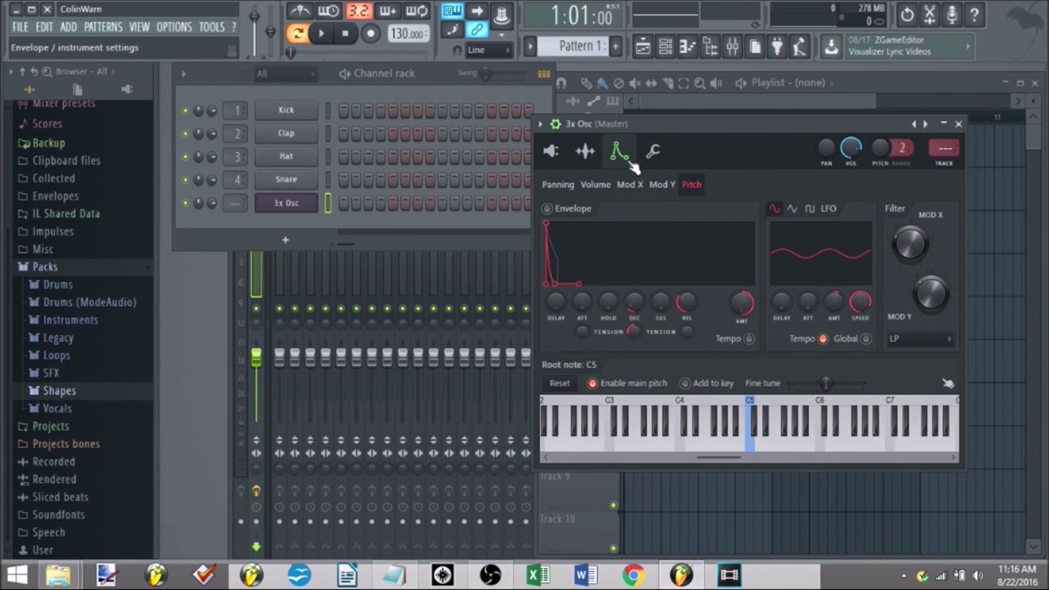
# - Open the 3x Osc settings for polyphony, arpeggiator and echo delay
pyautogui.click(652, 151)
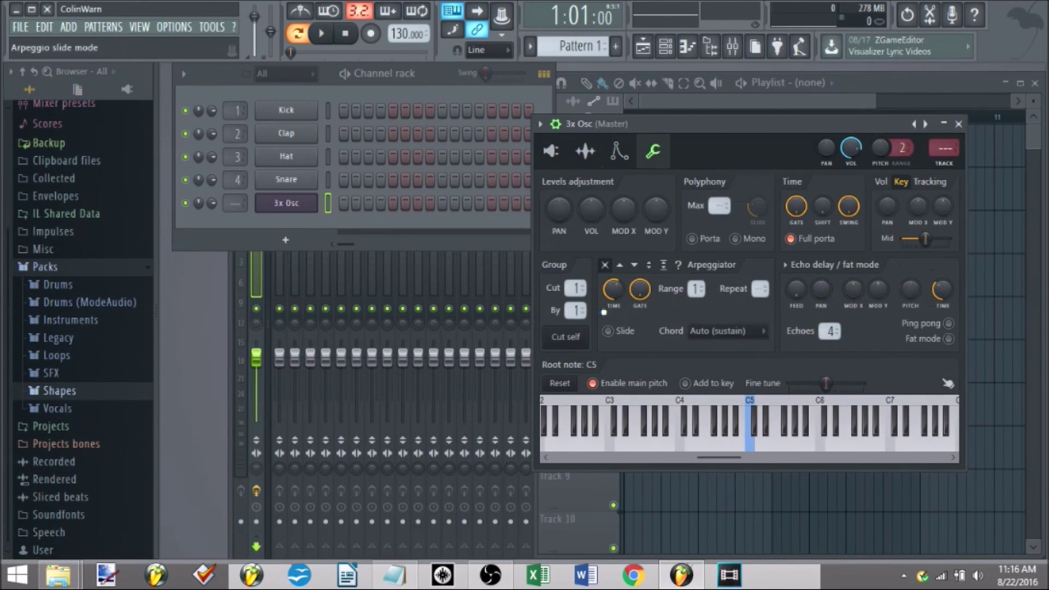